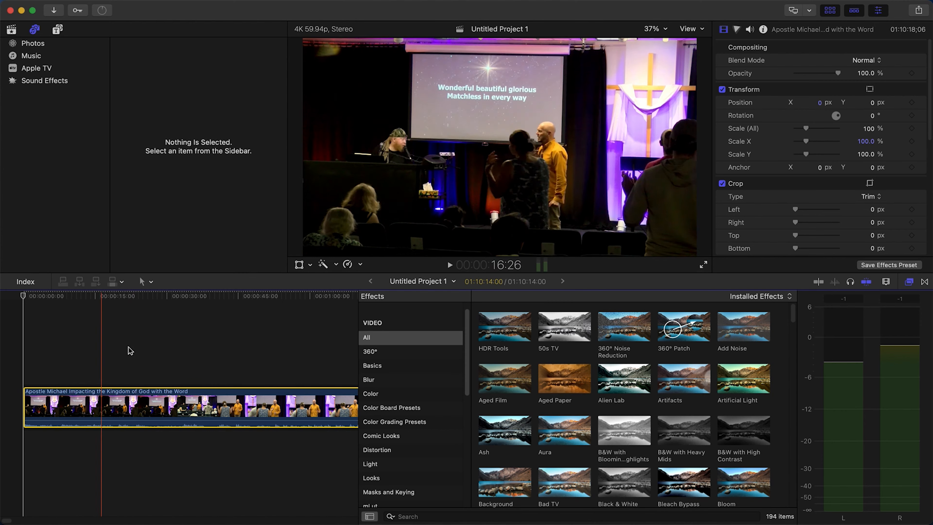
Find where the sermon begins in the recording and trim the clip's start to 28:36:22
{"action": "scroll", "coordinate": [226, 342], "scroll_direction": "right", "scroll_amount": 5}
{"action": "scroll", "coordinate": [207, 345], "scroll_direction": "right", "scroll_amount": 15}
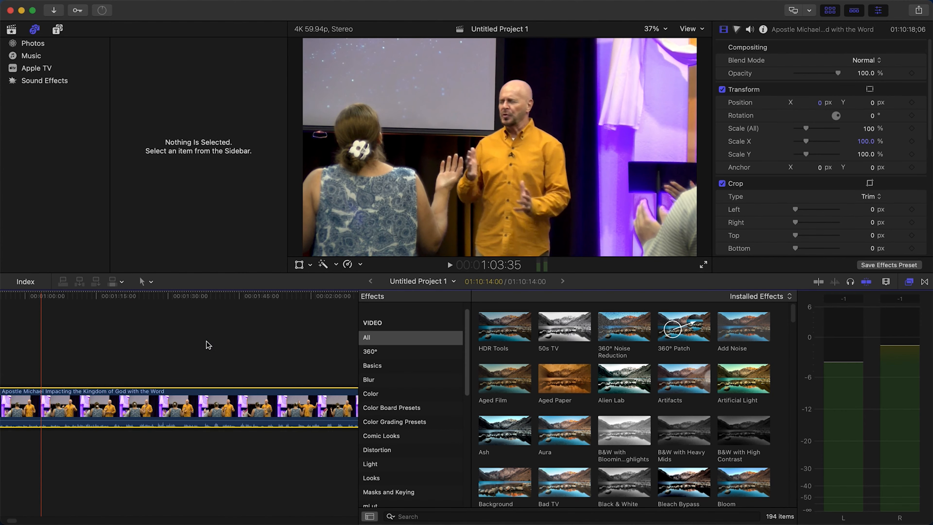
{"action": "scroll", "coordinate": [241, 341], "scroll_direction": "right", "scroll_amount": 20}
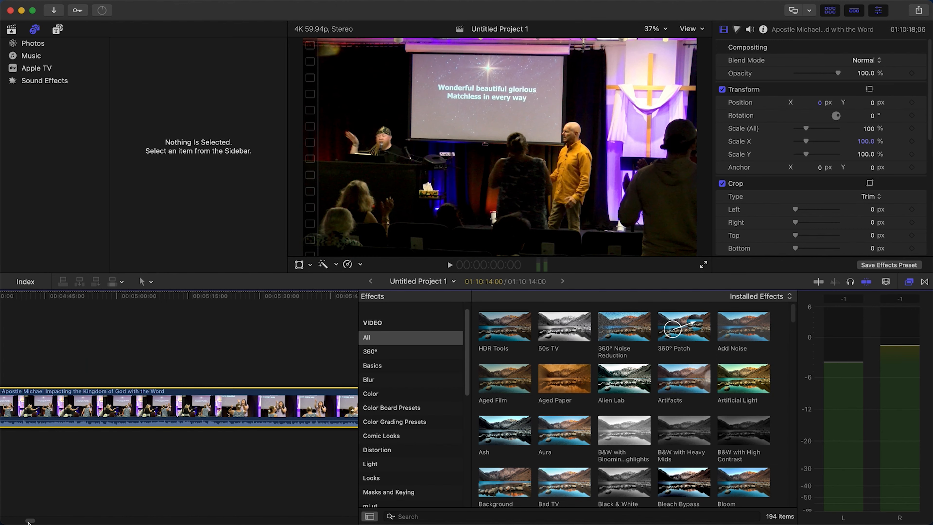
{"action": "left_click_drag", "start_coordinate": [29, 522], "coordinate": [117, 520]}
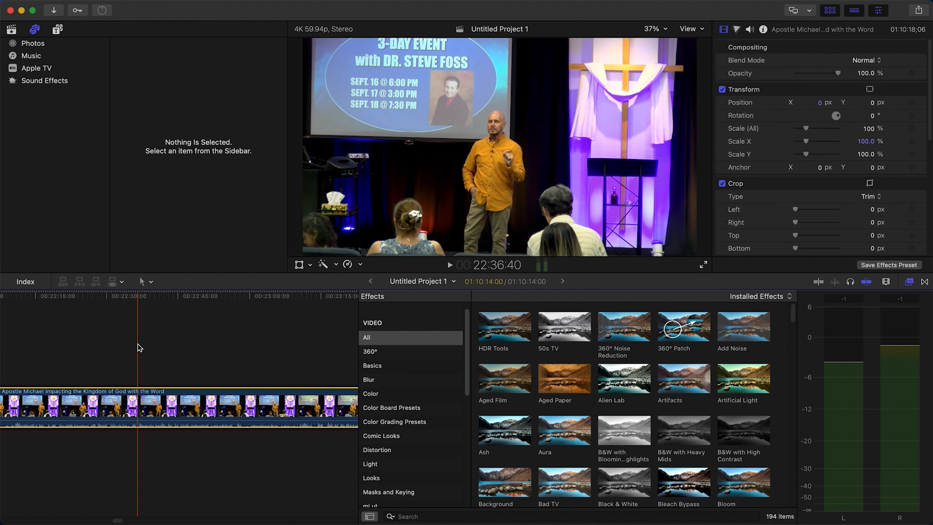
{"action": "scroll", "coordinate": [128, 337], "scroll_direction": "right", "scroll_amount": 20}
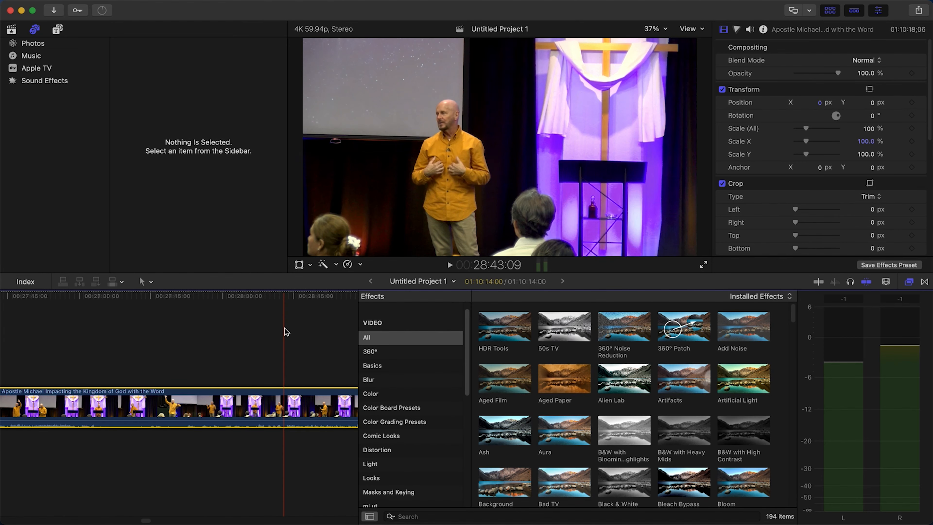
{"action": "scroll", "coordinate": [284, 328], "scroll_direction": "right", "scroll_amount": 10}
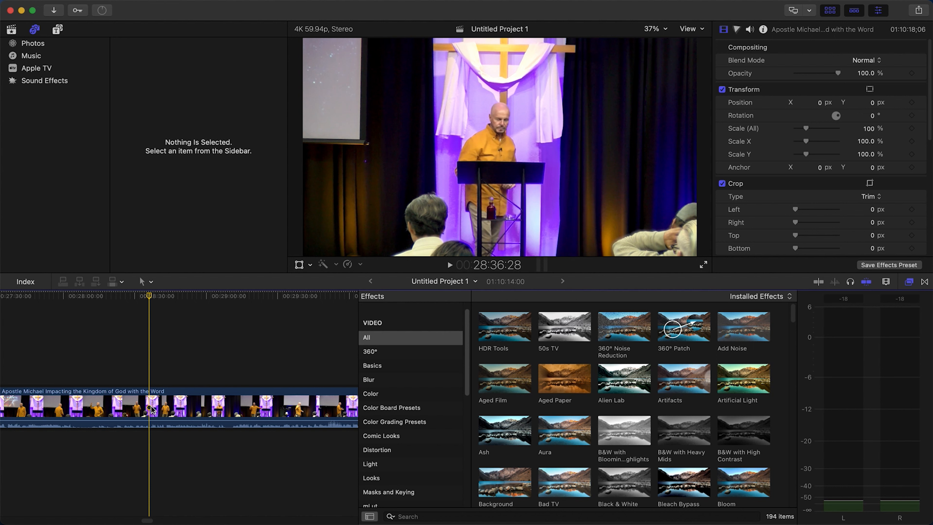
{"action": "left_click", "coordinate": [152, 411]}
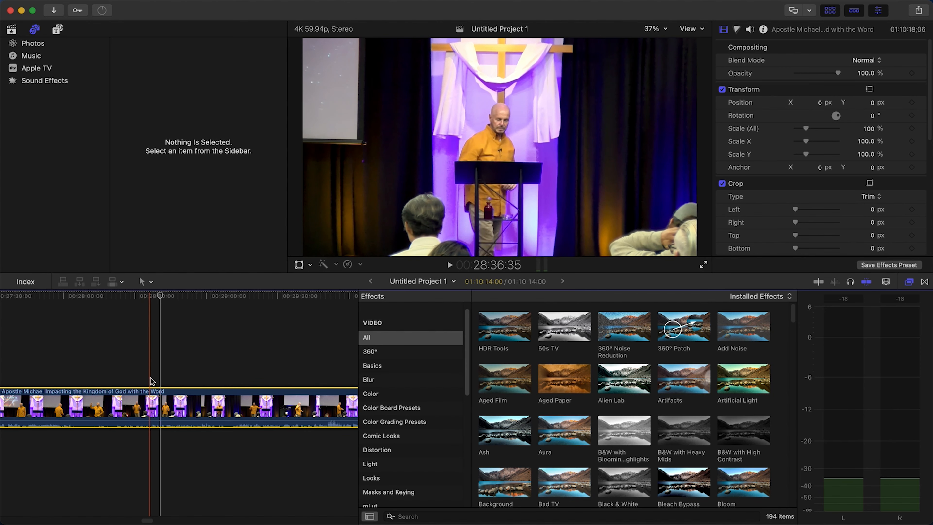
{"action": "left_click", "coordinate": [150, 377]}
{"action": "left_click", "coordinate": [150, 415]}
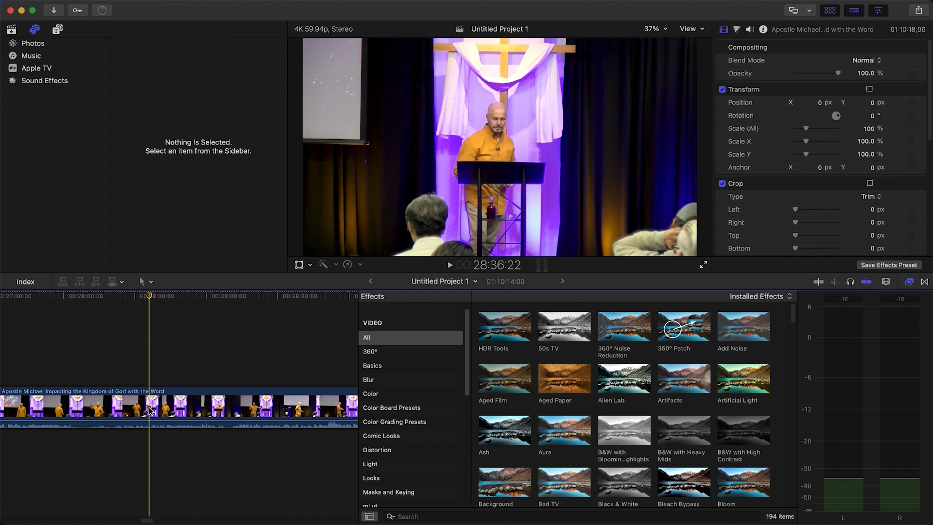
{"action": "left_click", "coordinate": [150, 411]}
{"action": "key", "text": "alt+["}
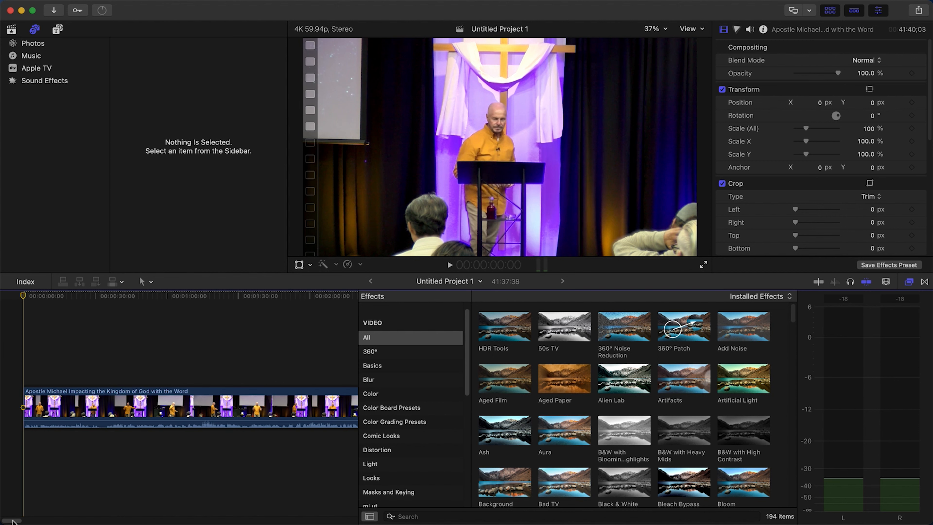
Split the clip at 34:40:42, where the sermon ends, and delete the trailing segment
{"action": "left_click_drag", "start_coordinate": [291, 484], "coordinate": [261, 485]}
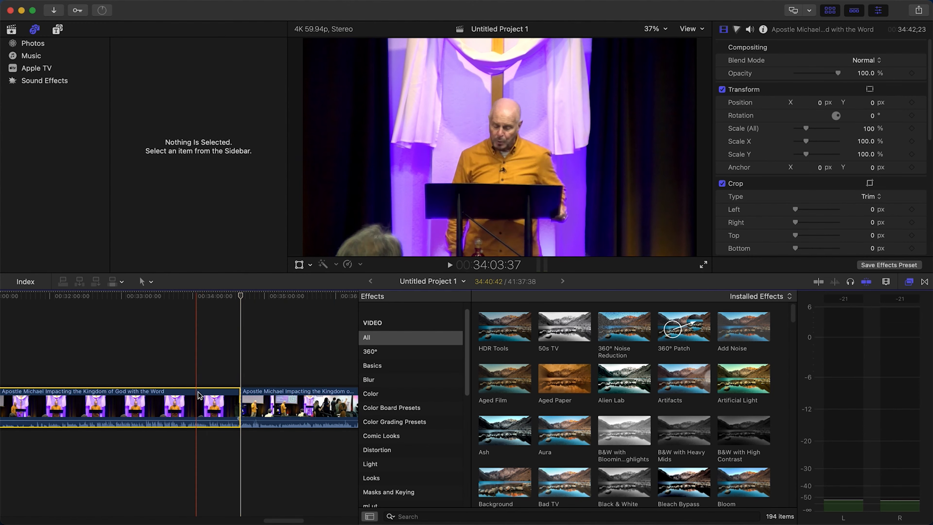
{"action": "left_click", "coordinate": [277, 407]}
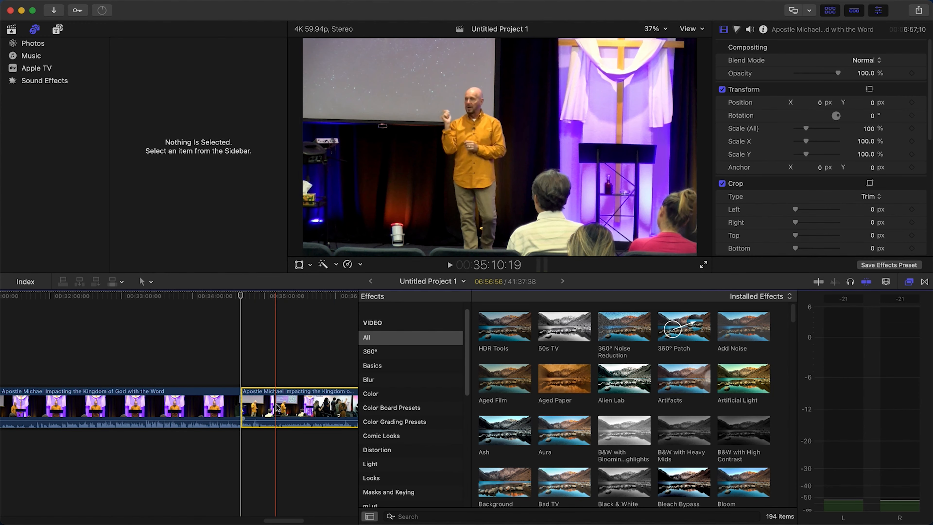
{"action": "key", "text": "Delete"}
{"action": "left_click_drag", "start_coordinate": [316, 520], "coordinate": [6, 510]}
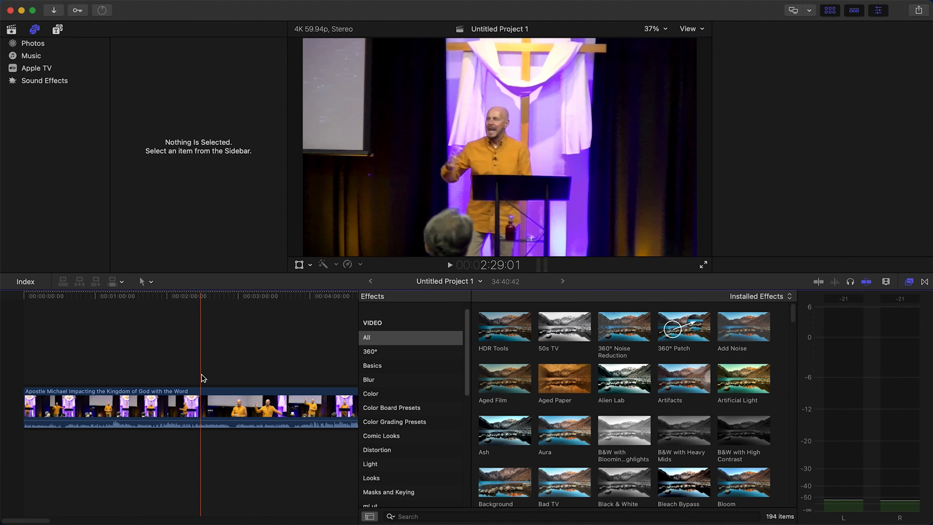
Park the playhead at 2:29:01 and apply the HDR Tools and Crisp Contrast video effects to the clip
{"action": "left_click", "coordinate": [201, 407]}
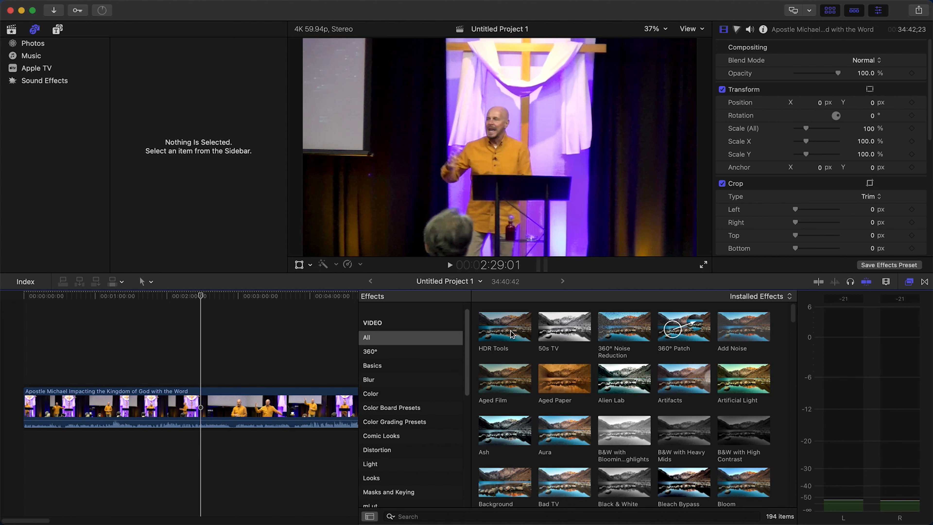
{"action": "left_click_drag", "start_coordinate": [511, 333], "coordinate": [249, 417]}
{"action": "scroll", "coordinate": [706, 378], "scroll_direction": "down", "scroll_amount": 10}
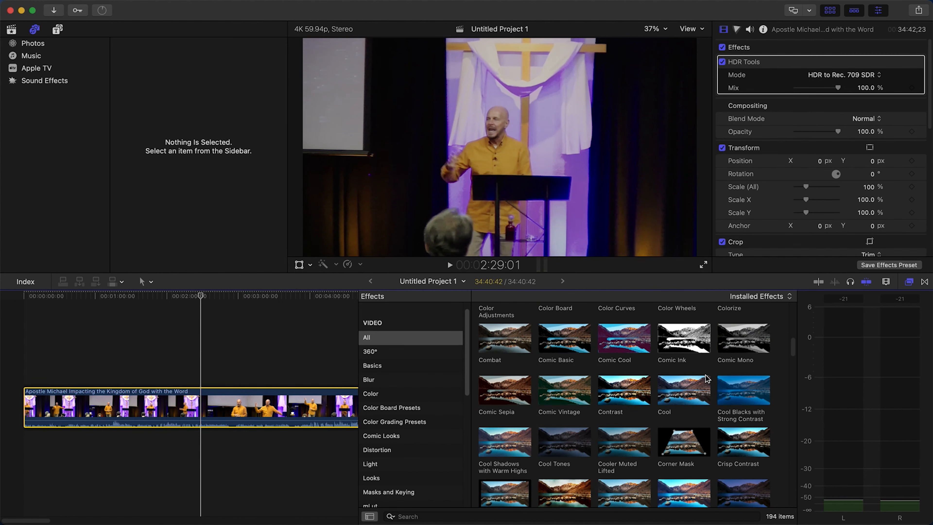
{"action": "scroll", "coordinate": [585, 426], "scroll_direction": "up", "scroll_amount": 3}
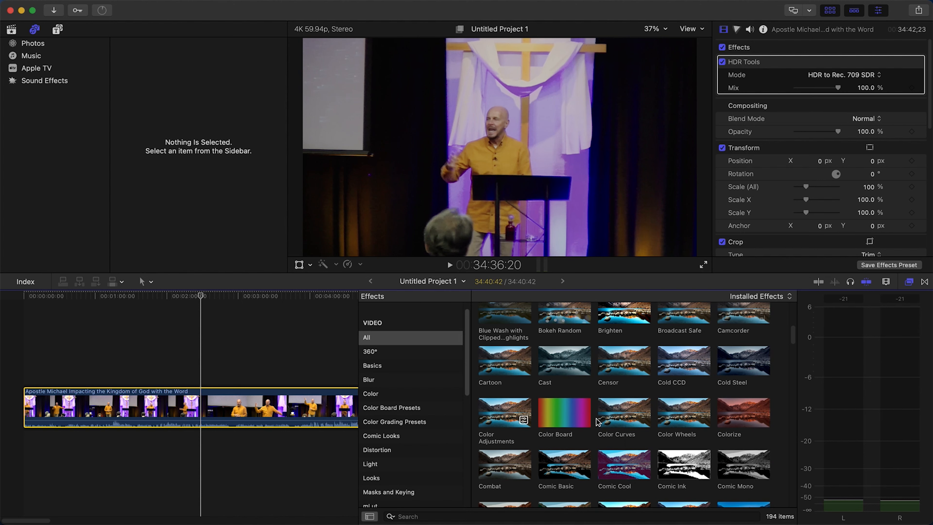
{"action": "scroll", "coordinate": [625, 404], "scroll_direction": "down", "scroll_amount": 7}
{"action": "left_click_drag", "start_coordinate": [743, 351], "coordinate": [254, 416]}
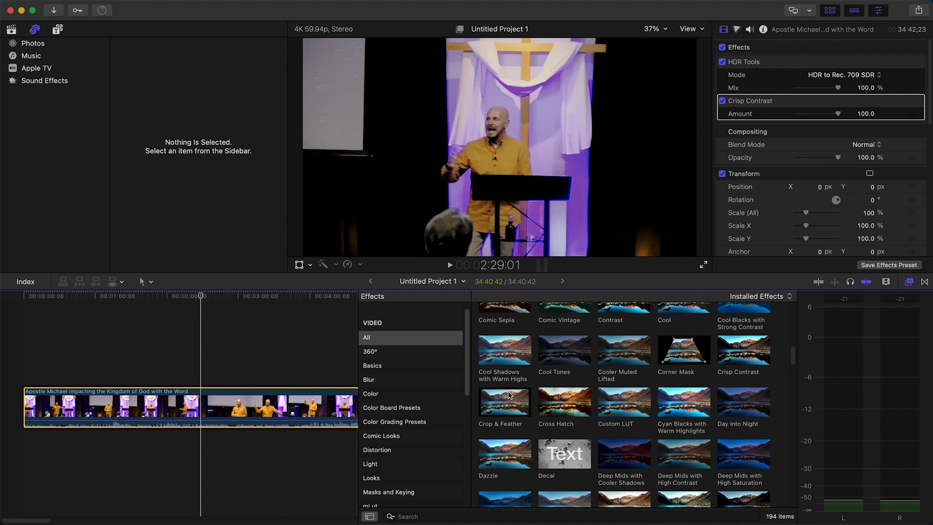
Add the Vibrancy video effect to the clip and bring up the settings of its video effects
{"action": "scroll", "coordinate": [509, 395], "scroll_direction": "down", "scroll_amount": 15}
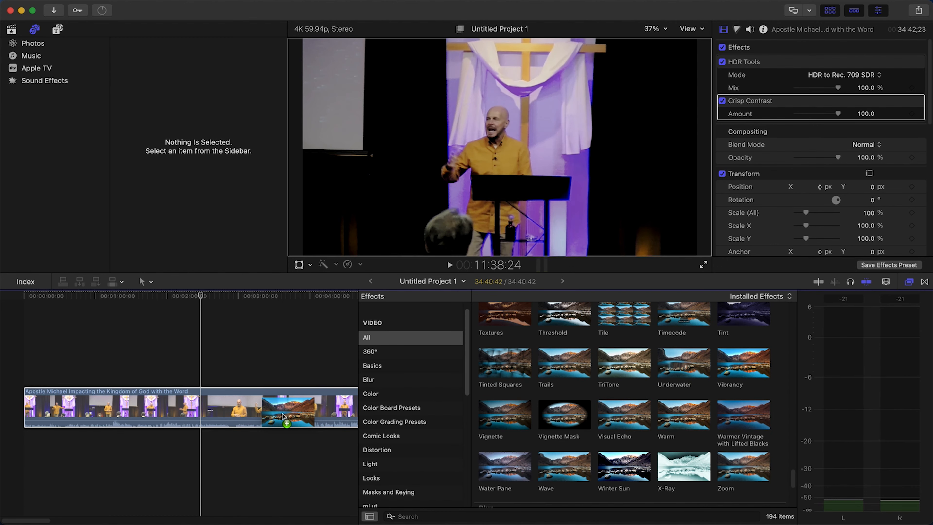
{"action": "mouse_move", "coordinate": [254, 413]}
{"action": "left_mouse_down"}
{"action": "mouse_move", "coordinate": [685, 395]}
{"action": "mouse_move", "coordinate": [726, 368]}
{"action": "mouse_move", "coordinate": [289, 395]}
{"action": "mouse_move", "coordinate": [266, 411]}
{"action": "left_mouse_up"}
{"action": "left_click", "coordinate": [738, 33]}
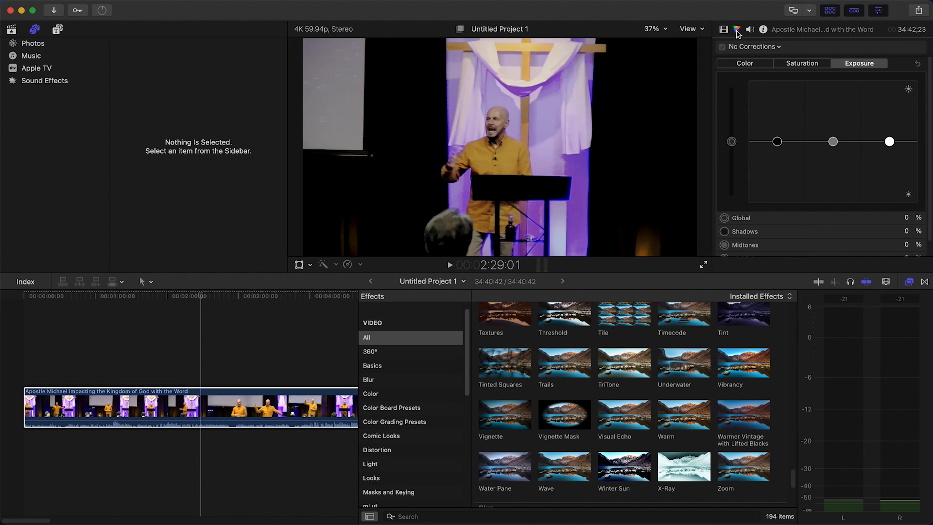
{"action": "left_click", "coordinate": [724, 29]}
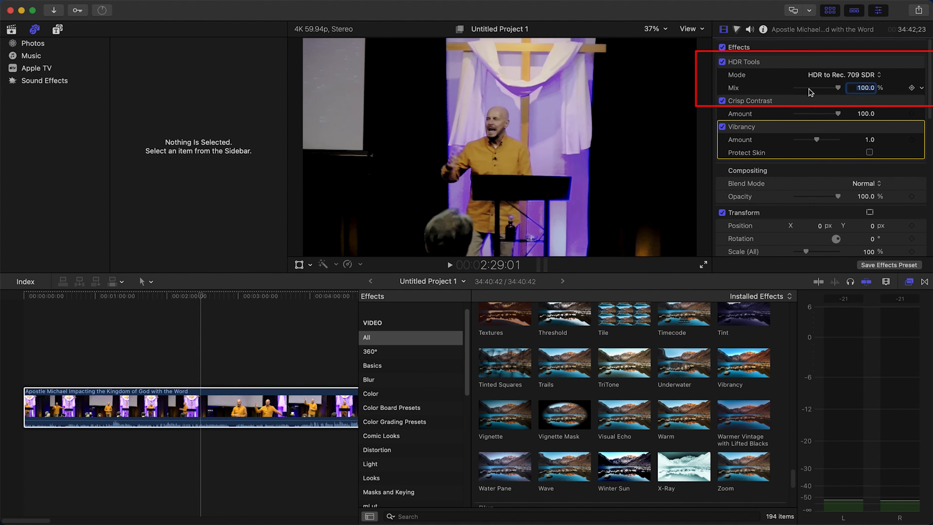
Set the HDR Tools mix to 25%, keeping the HDR to Rec. 709 SDR mode
{"action": "mouse_move", "coordinate": [838, 90]}
{"action": "left_mouse_down"}
{"action": "mouse_move", "coordinate": [784, 93]}
{"action": "mouse_move", "coordinate": [826, 90]}
{"action": "mouse_move", "coordinate": [806, 91]}
{"action": "left_mouse_up"}
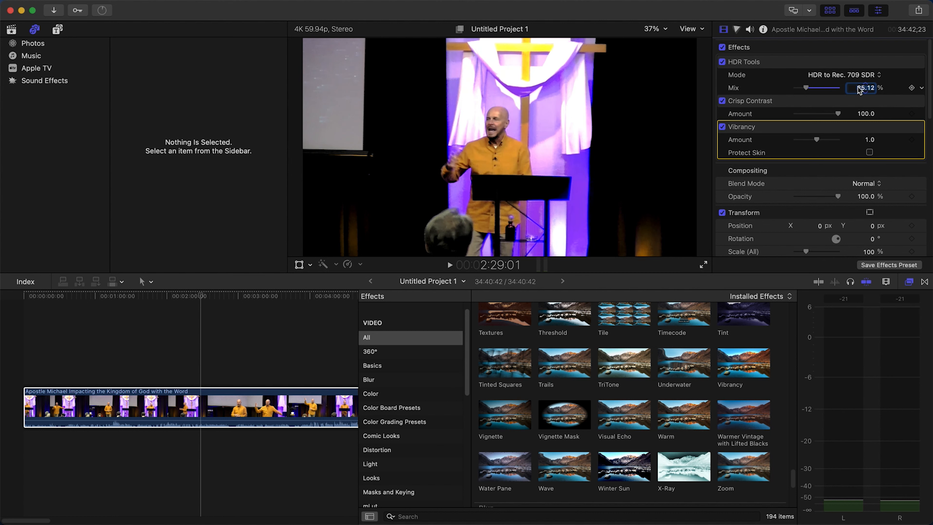
{"action": "left_click", "coordinate": [871, 86]}
{"action": "double_click", "coordinate": [860, 87]}
{"action": "type", "text": "20"}
{"action": "left_click_drag", "start_coordinate": [805, 87], "coordinate": [808, 91]}
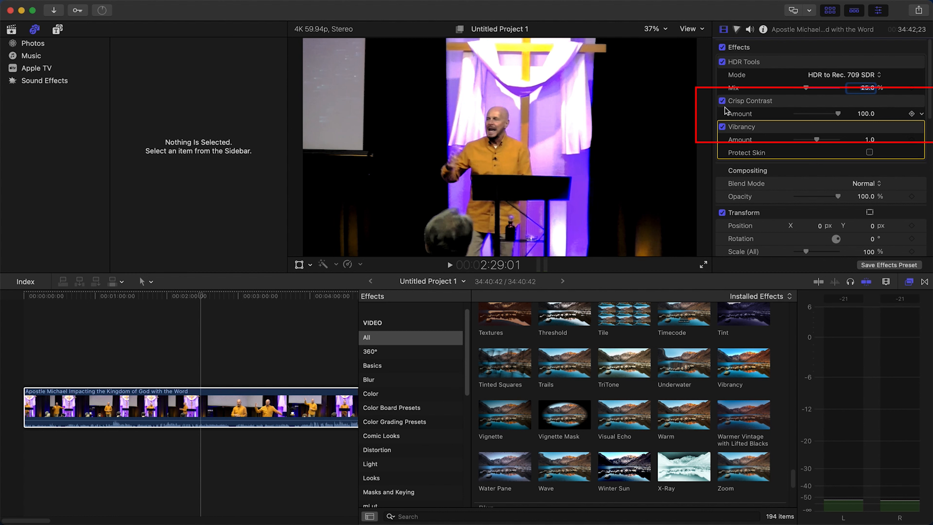
Set the Crisp Contrast amount to 10 and the Vibrancy amount to 1.1 with Protect Skin turned on
{"action": "left_click", "coordinate": [865, 114]}
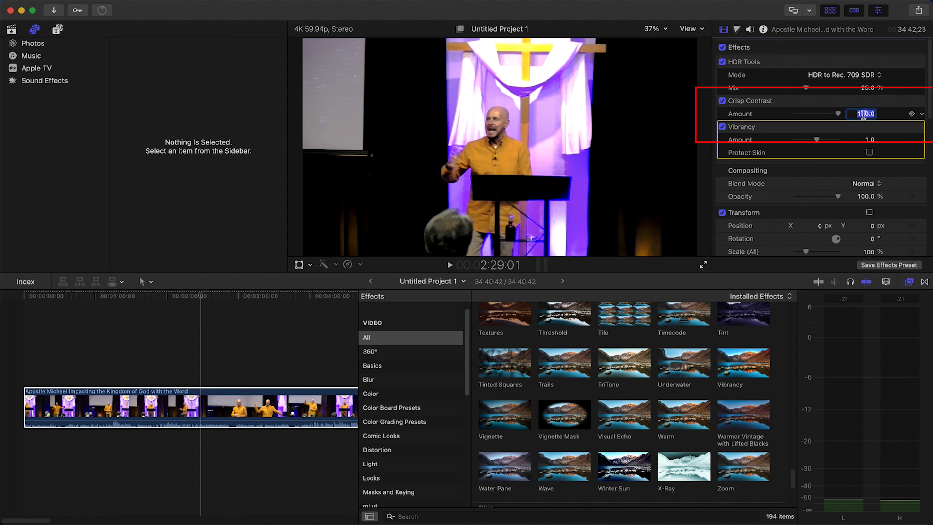
{"action": "type", "text": "10"}
{"action": "key", "text": "Return"}
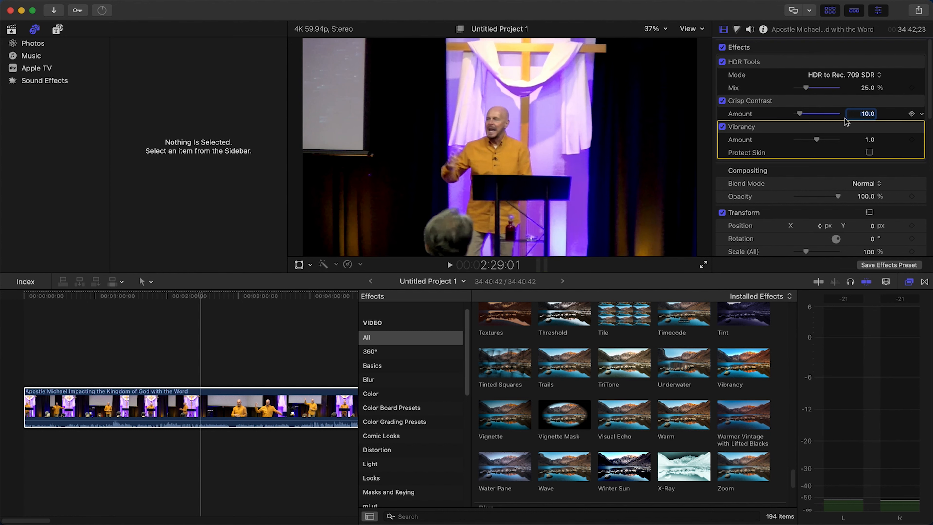
{"action": "left_click_drag", "start_coordinate": [799, 114], "coordinate": [797, 115]}
{"action": "left_click", "coordinate": [868, 114]}
{"action": "type", "text": "10"}
{"action": "key", "text": "Return"}
{"action": "left_click_drag", "start_coordinate": [200, 494], "coordinate": [266, 370]}
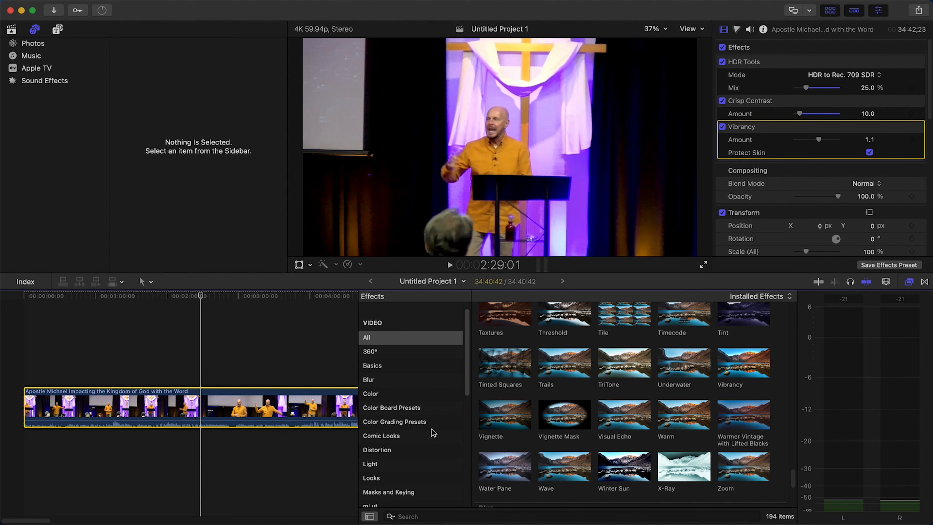
Find Voice Over Enhancement 2 among the voice audio effects and apply it to the clip
{"action": "scroll", "coordinate": [461, 351], "scroll_direction": "down", "scroll_amount": 5}
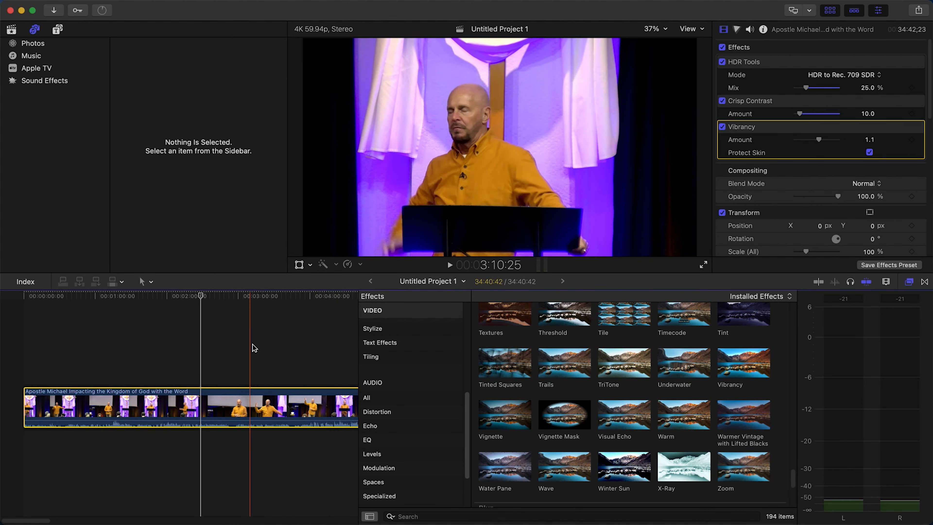
{"action": "left_click", "coordinate": [390, 399]}
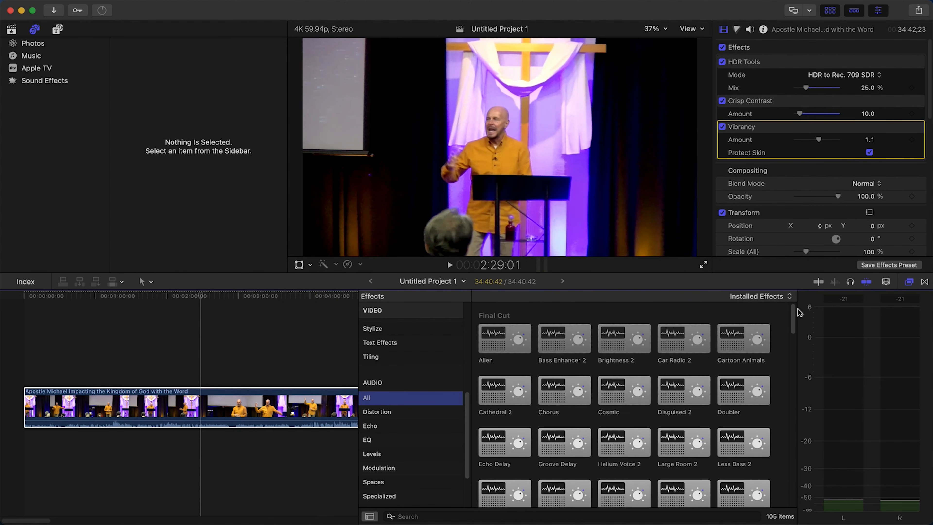
{"action": "left_click_drag", "start_coordinate": [794, 323], "coordinate": [794, 470]}
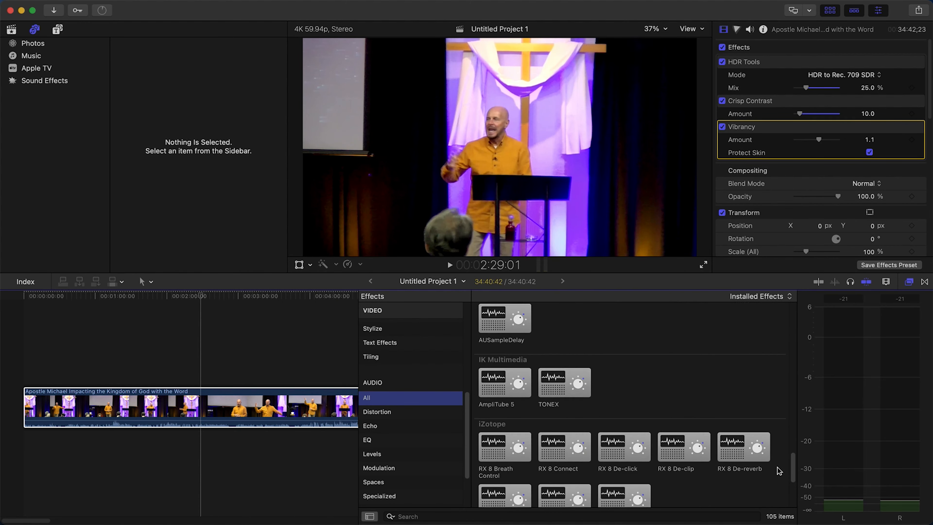
{"action": "scroll", "coordinate": [622, 439], "scroll_direction": "down", "scroll_amount": 10}
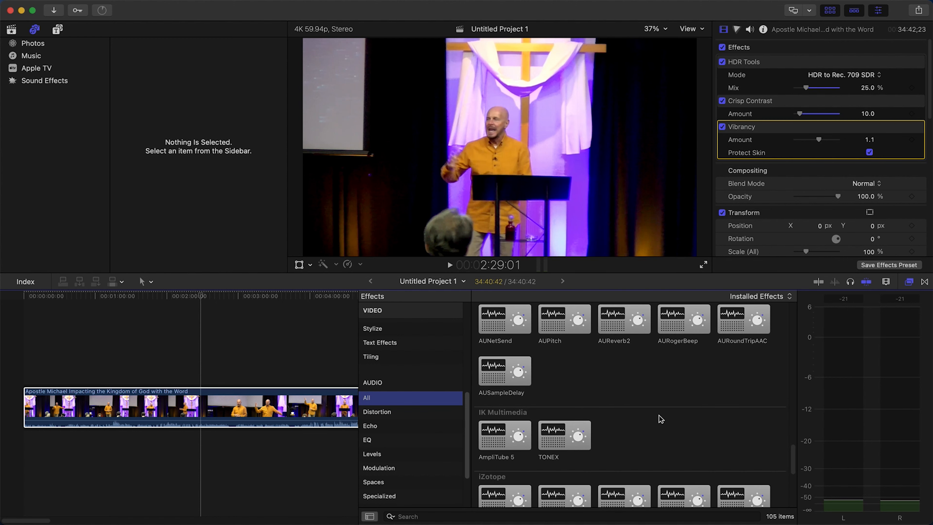
{"action": "scroll", "coordinate": [692, 419], "scroll_direction": "up", "scroll_amount": 15}
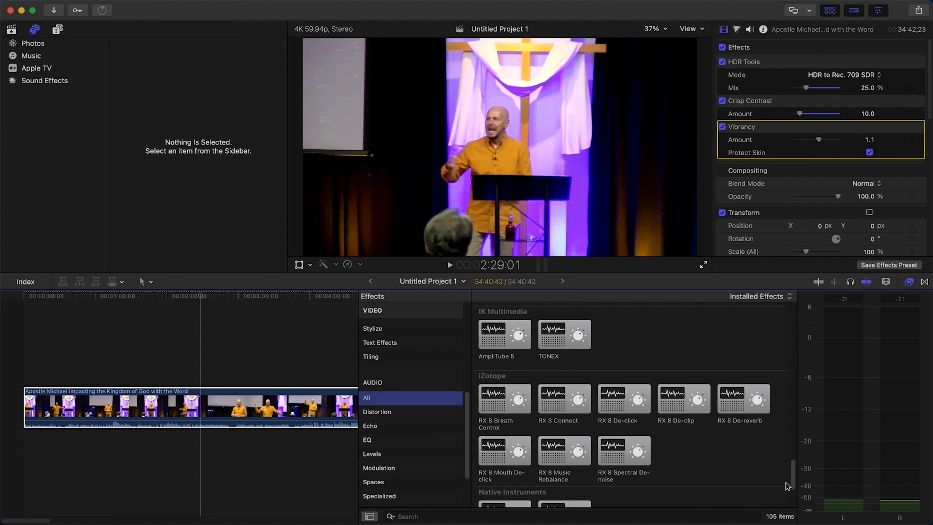
{"action": "scroll", "coordinate": [404, 441], "scroll_direction": "down", "scroll_amount": 5}
{"action": "left_click", "coordinate": [370, 443]}
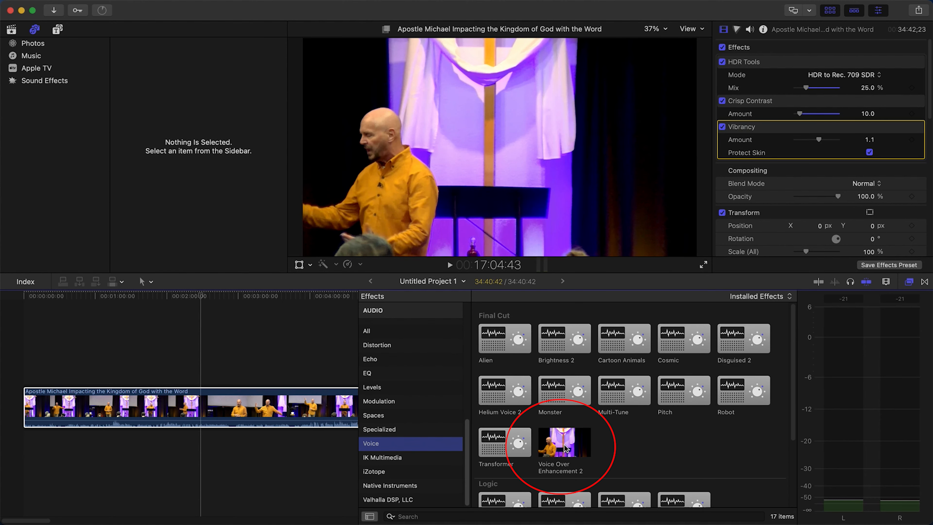
{"action": "left_click_drag", "start_coordinate": [566, 448], "coordinate": [225, 407]}
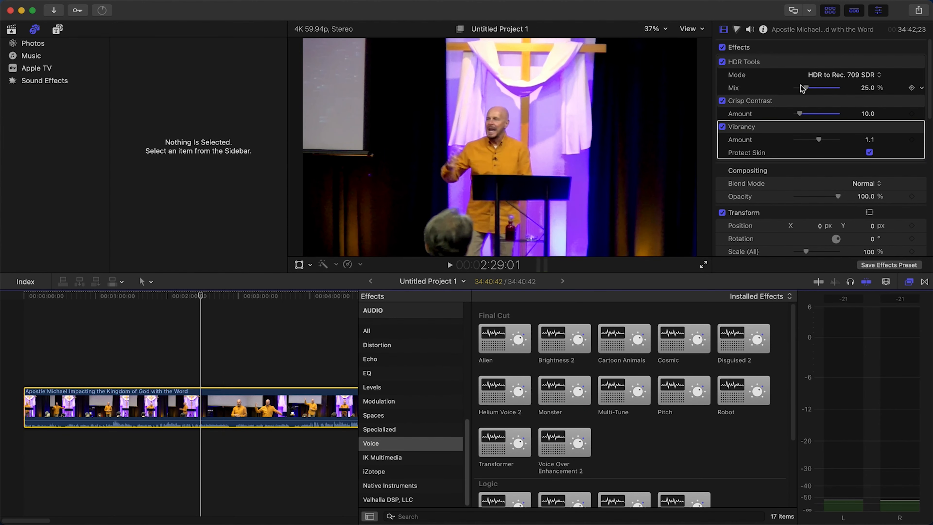
Turn on Loudness in the clip's audio enhancements and play the timeline from 2:29:01 to check the audio levels
{"action": "left_click", "coordinate": [750, 29]}
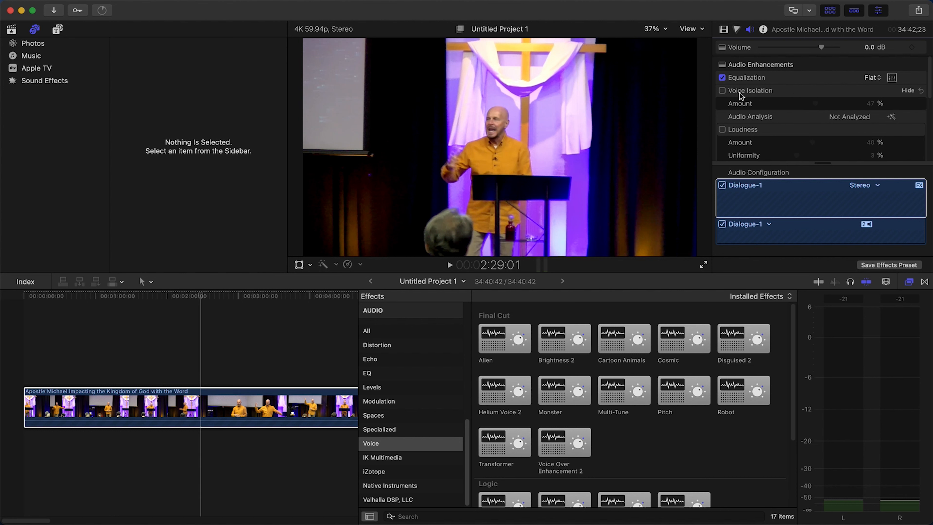
{"action": "scroll", "coordinate": [796, 123], "scroll_direction": "down", "scroll_amount": 3}
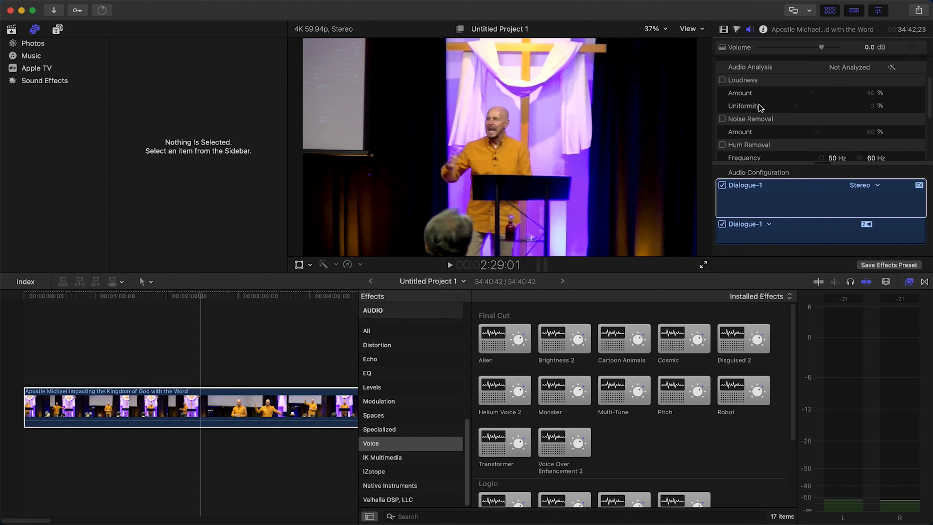
{"action": "left_click", "coordinate": [722, 81]}
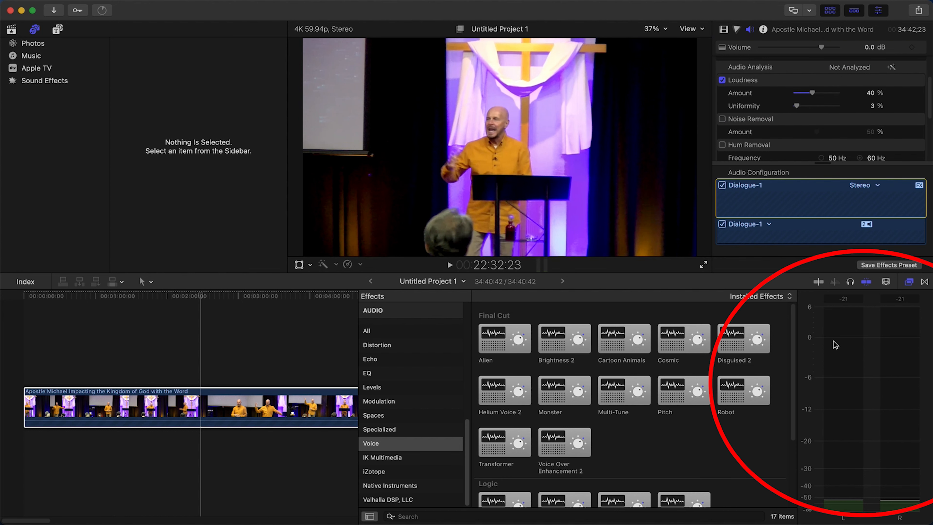
{"action": "left_click", "coordinate": [206, 371]}
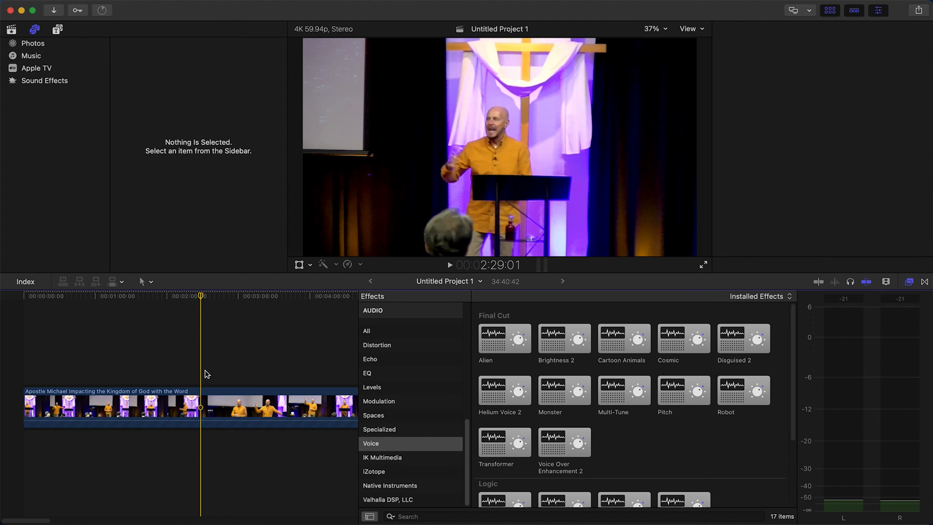
{"action": "key", "text": "space"}
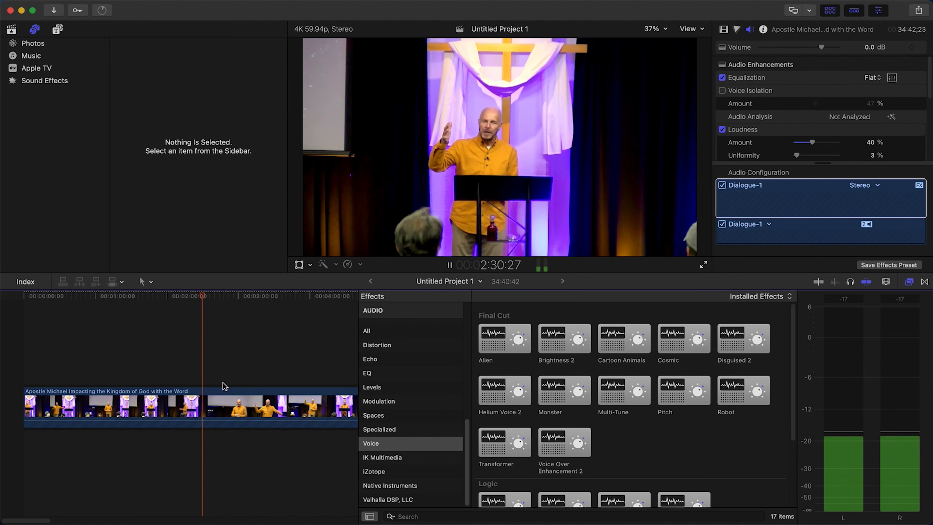
Stop playback and raise the clip's volume to 5 dB
{"action": "key", "text": "space"}
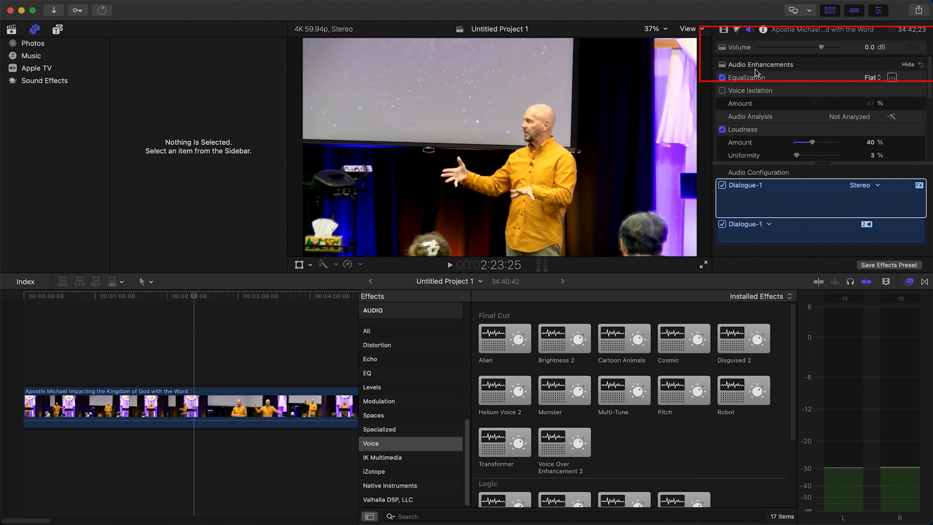
{"action": "scroll", "coordinate": [816, 59], "scroll_direction": "down", "scroll_amount": 3}
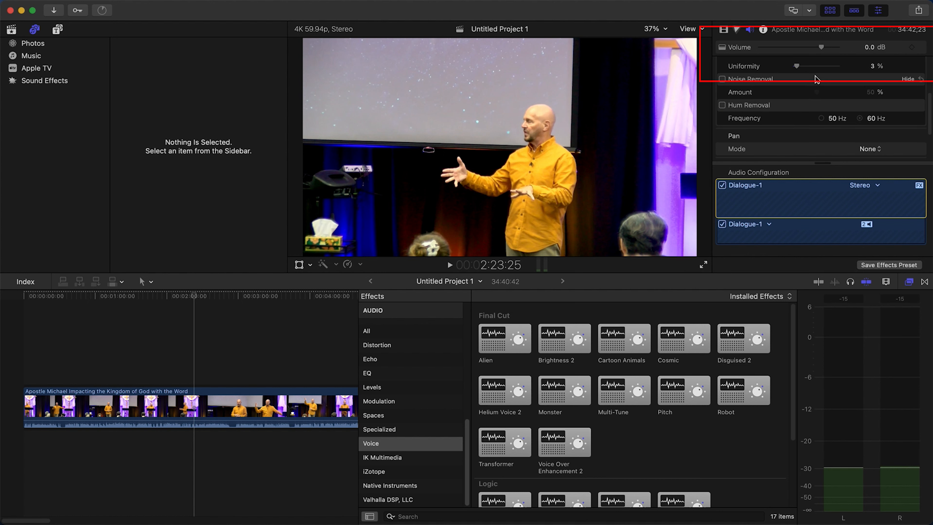
{"action": "scroll", "coordinate": [817, 59], "scroll_direction": "up", "scroll_amount": 3}
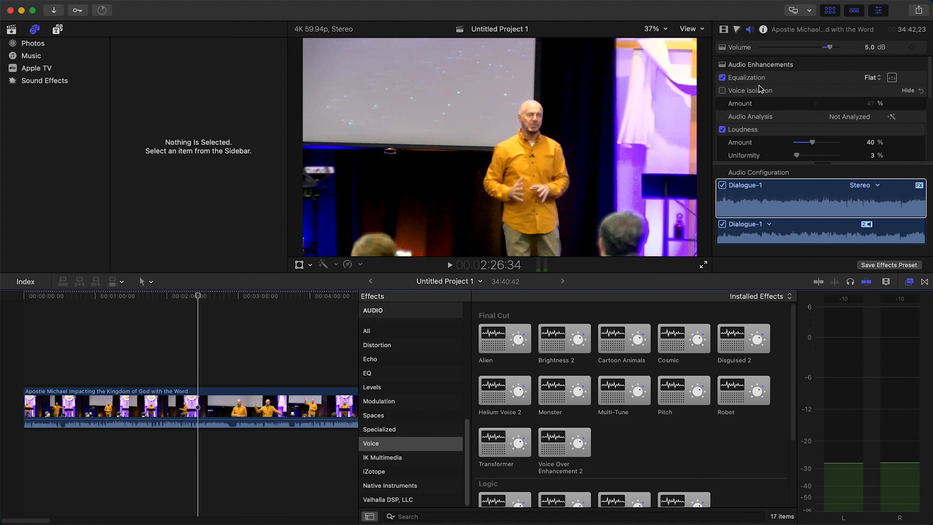
{"action": "scroll", "coordinate": [856, 81], "scroll_direction": "down", "scroll_amount": 1}
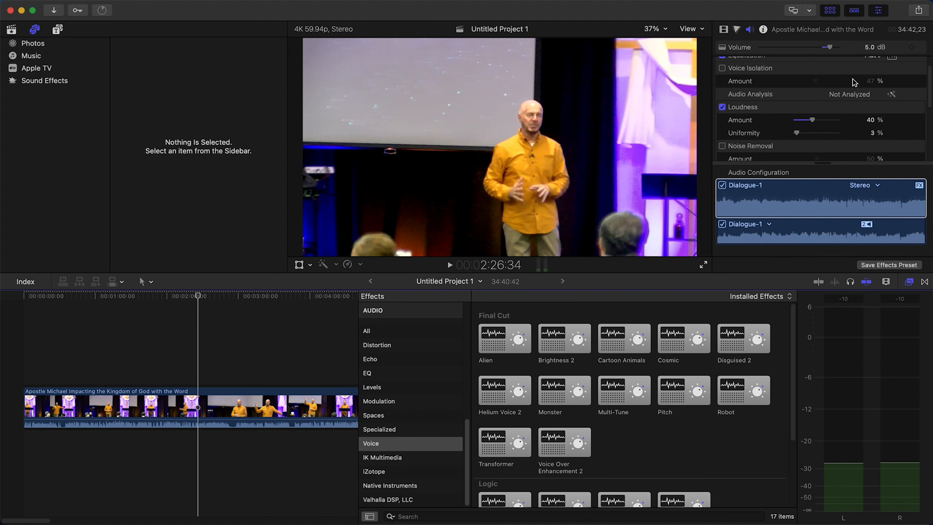
Change the Voice Over Enhancement 2 preset to Smooth Male VO and play part of the clip to hear it
{"action": "scroll", "coordinate": [845, 79], "scroll_direction": "down", "scroll_amount": 5}
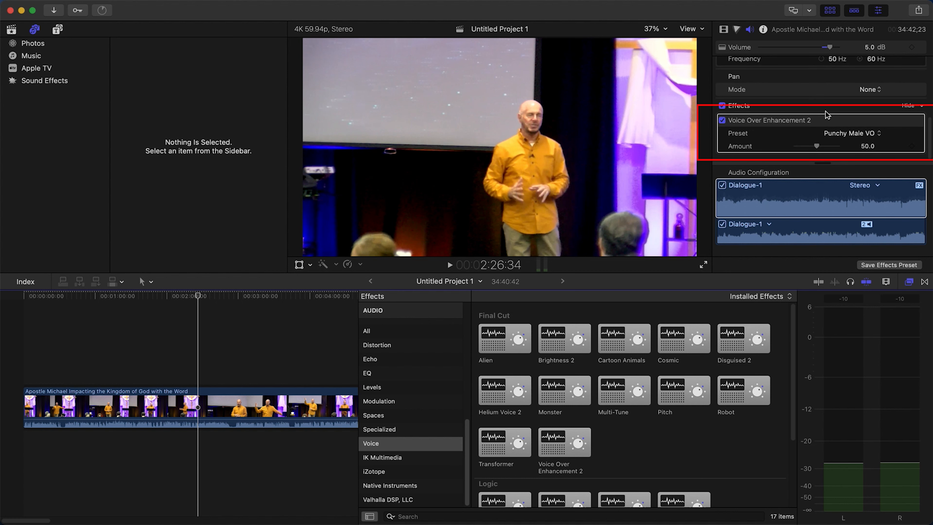
{"action": "left_click", "coordinate": [859, 134]}
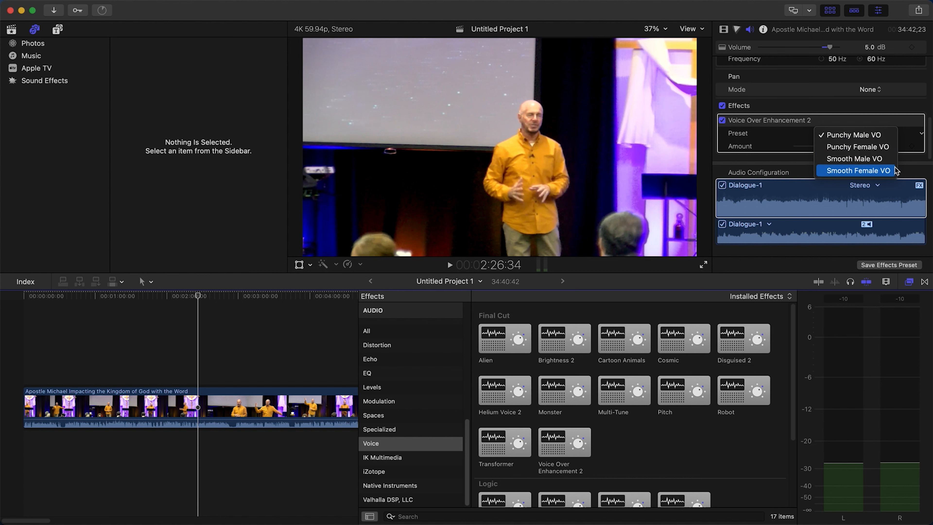
{"action": "left_click", "coordinate": [862, 158]}
{"action": "left_click", "coordinate": [861, 137]}
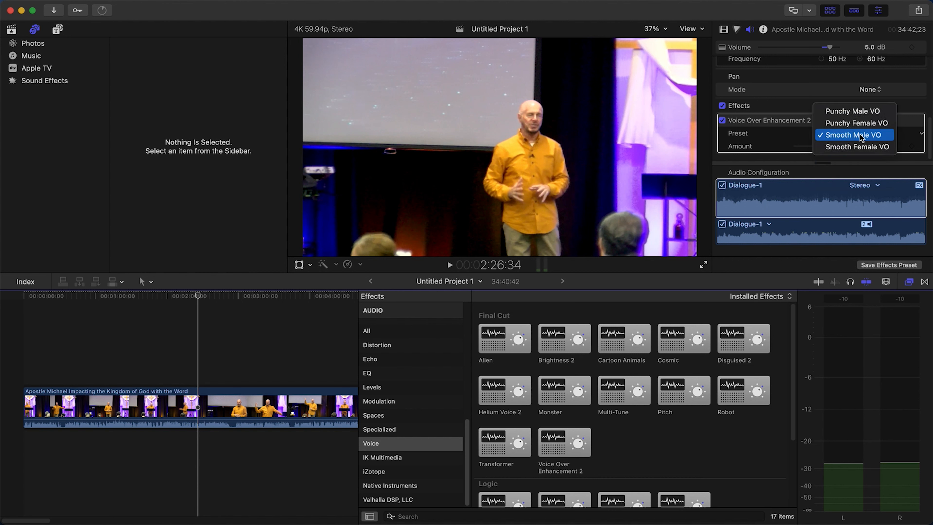
{"action": "left_click", "coordinate": [873, 135]}
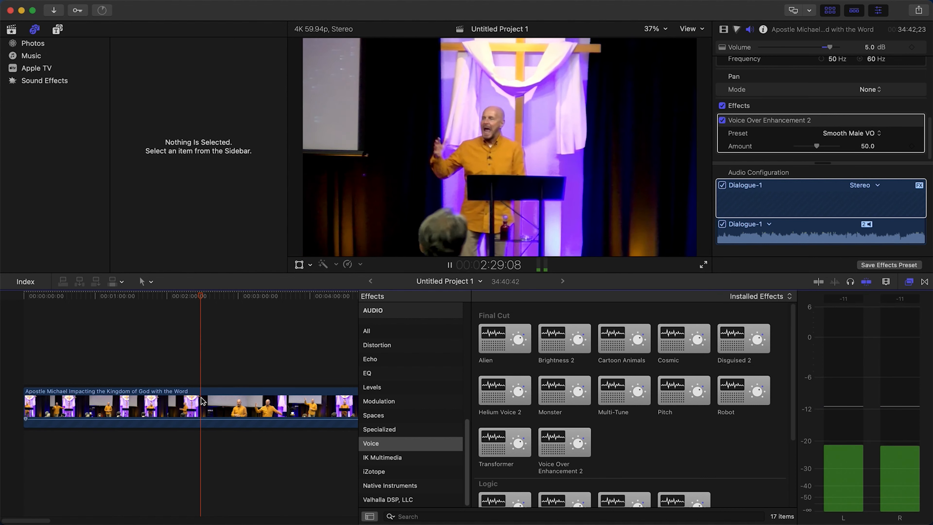
{"action": "key", "text": "space"}
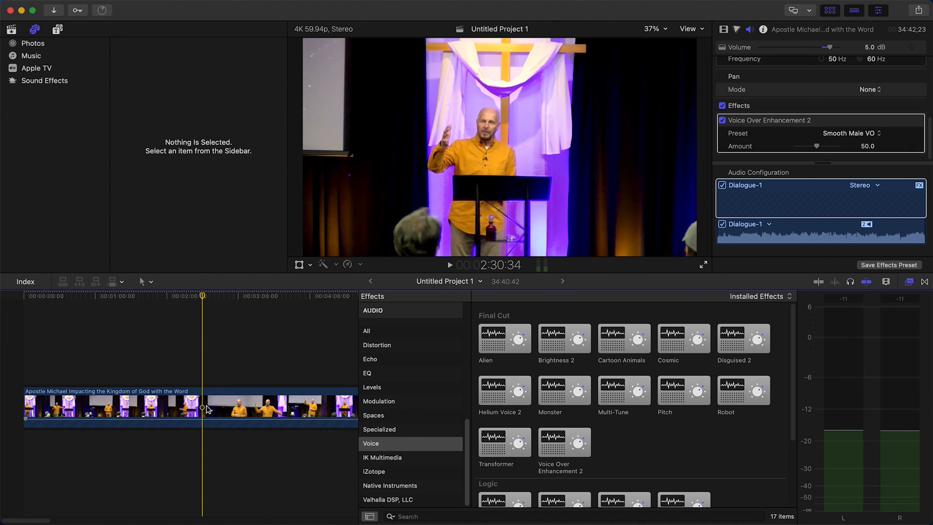
Raise the clip's volume to 8.3 dB and play the timeline from about 2:27 to check the levels
{"action": "left_click", "coordinate": [221, 404]}
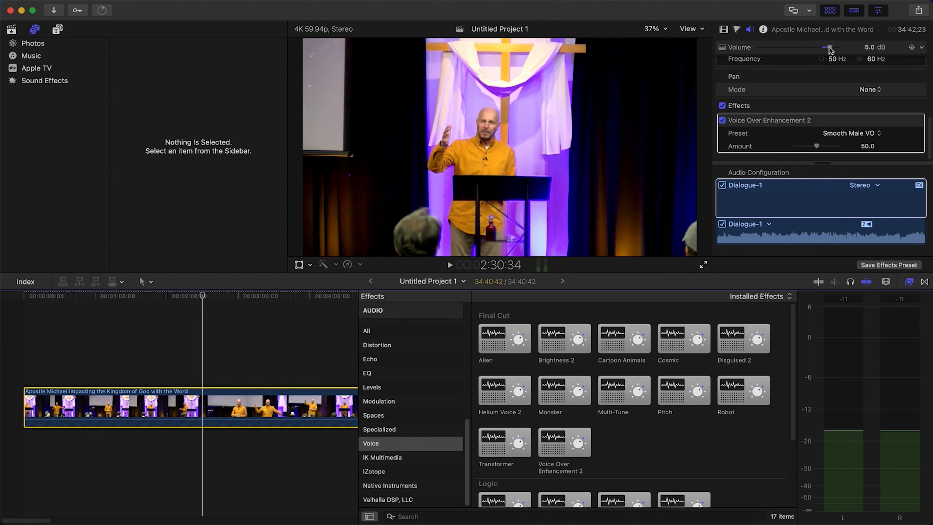
{"action": "left_click_drag", "start_coordinate": [830, 50], "coordinate": [836, 49]}
{"action": "left_click", "coordinate": [195, 339]}
{"action": "key", "text": "space"}
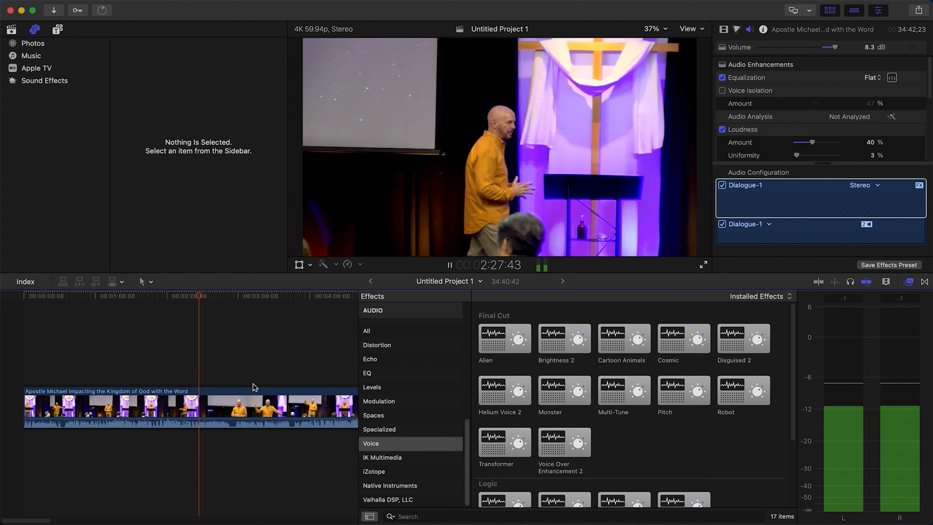
Play the timeline from about 4:06 and 4:27 to check the audio peaks, stopping with the playhead at 6:56:21
{"action": "left_click", "coordinate": [316, 382]}
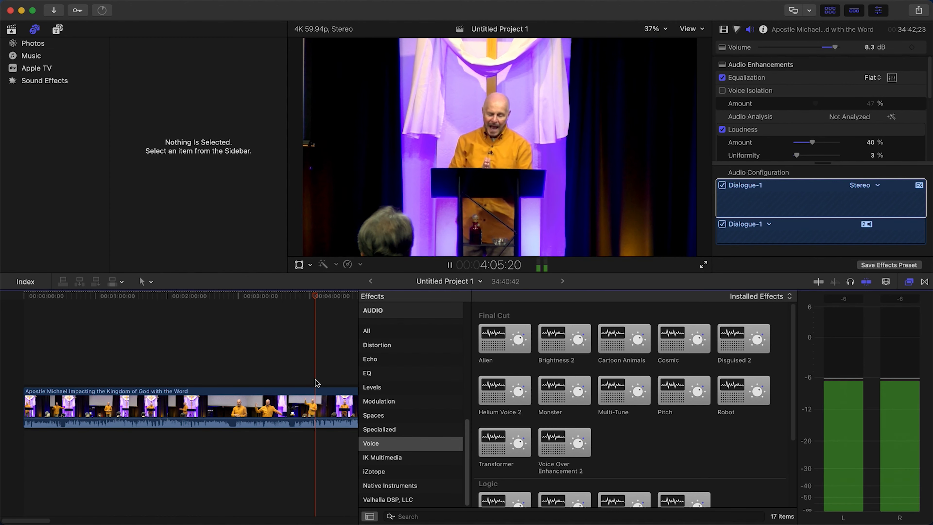
{"action": "left_click", "coordinate": [341, 381]}
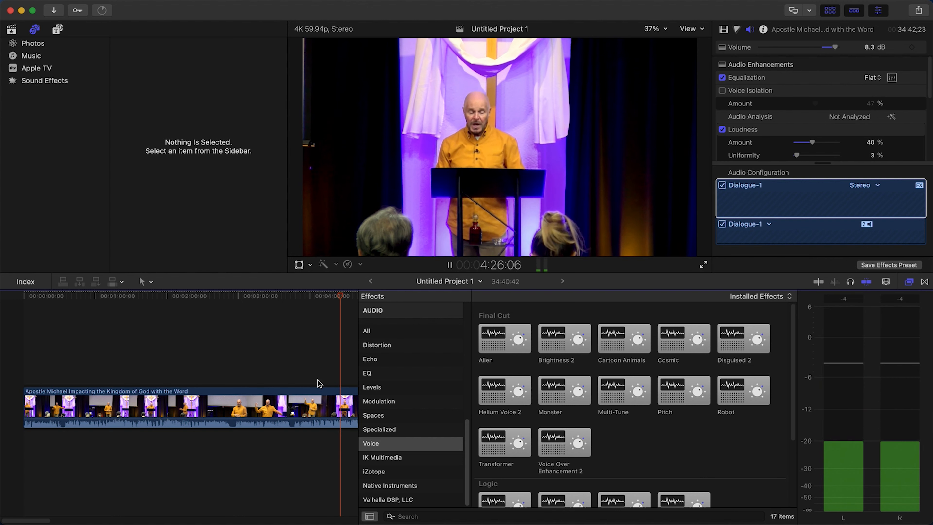
{"action": "left_click", "coordinate": [261, 360]}
{"action": "key", "text": "space"}
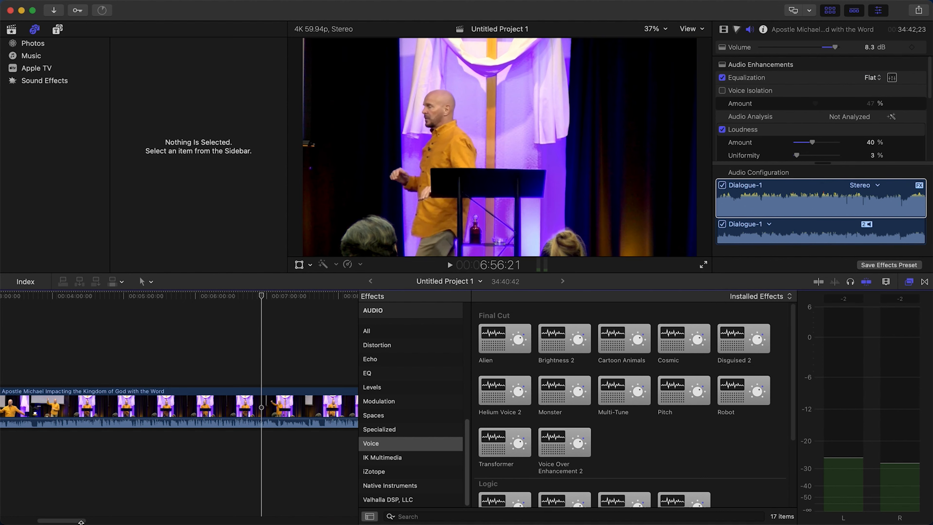
Examine the clip's audio waveform closely along the timeline from about 6:56 to 14:00 for level changes
{"action": "left_click_drag", "start_coordinate": [81, 522], "coordinate": [86, 521]}
{"action": "key", "text": "super+equal"}
{"action": "key", "text": "super+equal"}
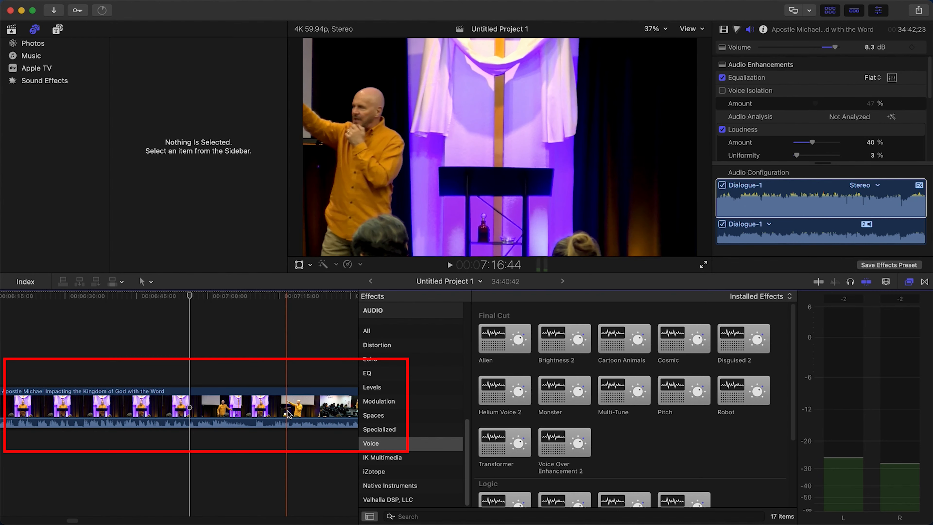
{"action": "scroll", "coordinate": [279, 415], "scroll_direction": "right", "scroll_amount": 5}
{"action": "scroll", "coordinate": [286, 414], "scroll_direction": "right", "scroll_amount": 10}
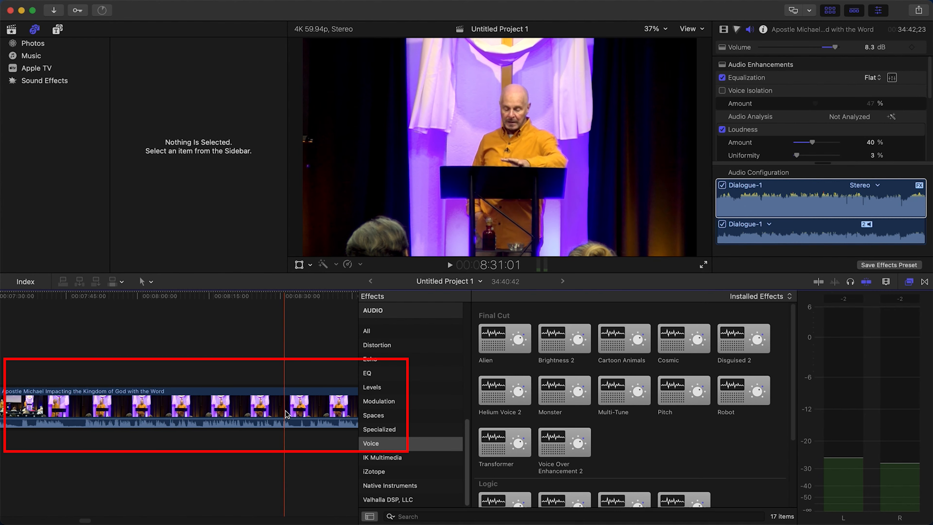
{"action": "scroll", "coordinate": [286, 415], "scroll_direction": "right", "scroll_amount": 15}
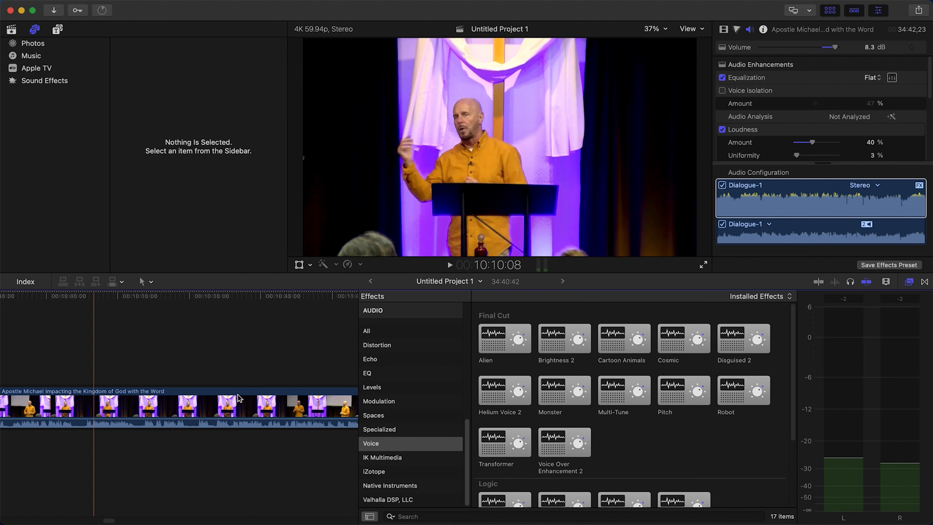
{"action": "scroll", "coordinate": [240, 397], "scroll_direction": "right", "scroll_amount": 13}
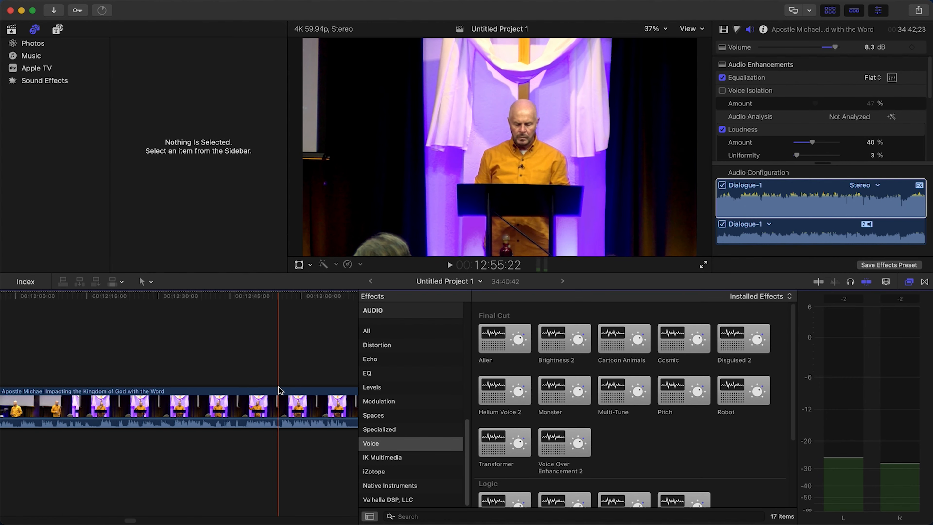
{"action": "scroll", "coordinate": [276, 390], "scroll_direction": "right", "scroll_amount": 4}
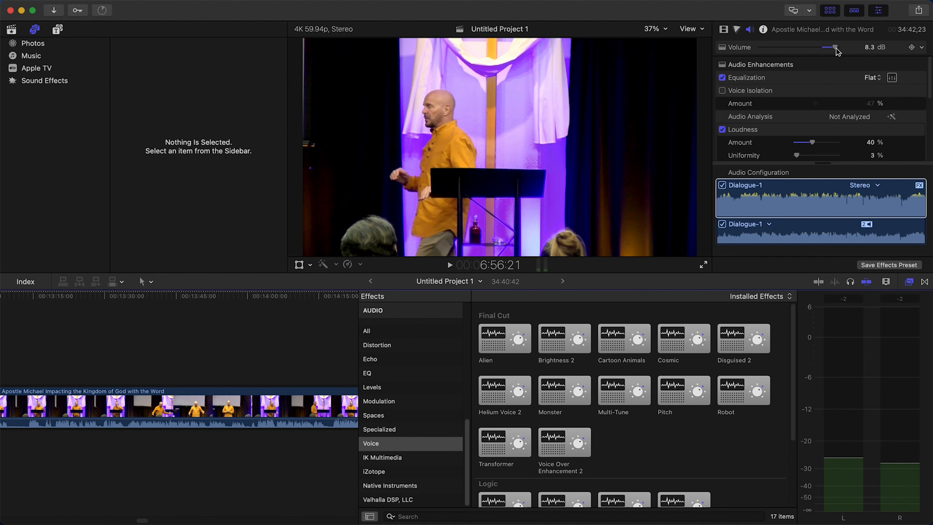
Set the clip's volume to 7 dB and place the playhead at 13:50:34
{"action": "type", "text": "7"}
{"action": "key", "text": "Return"}
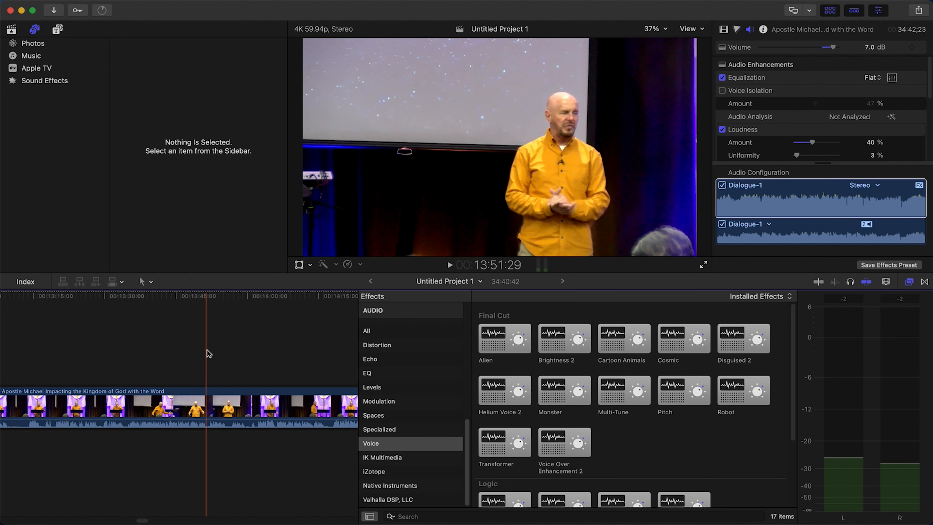
{"action": "left_click", "coordinate": [202, 355]}
{"action": "key", "text": "s"}
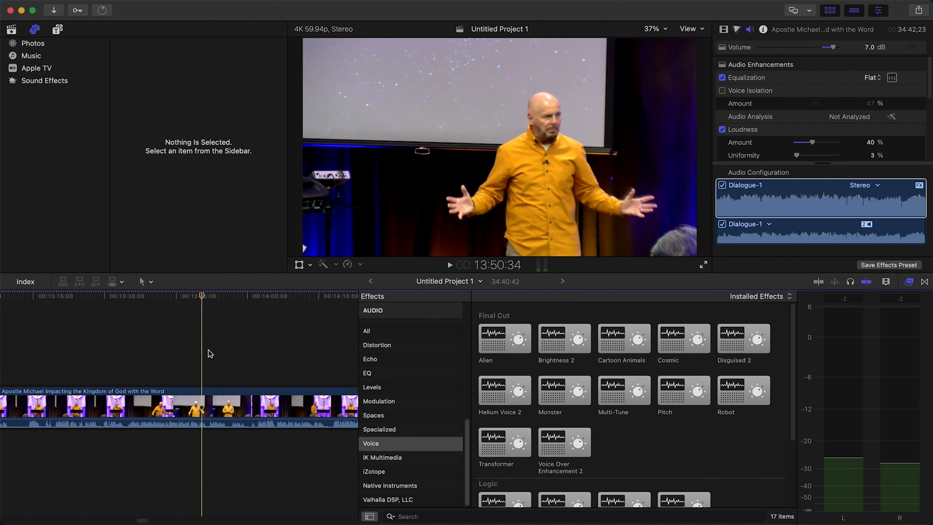